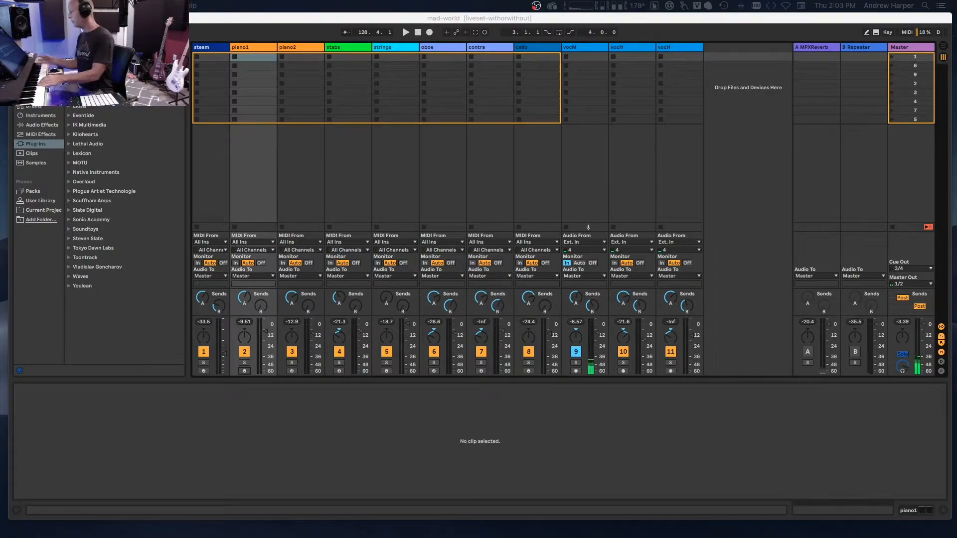
Arm the piano1 track for recording and turn on the A MPXReverb and B Repeater return tracks.
{"action": "left_click", "coordinate": [239, 372]}
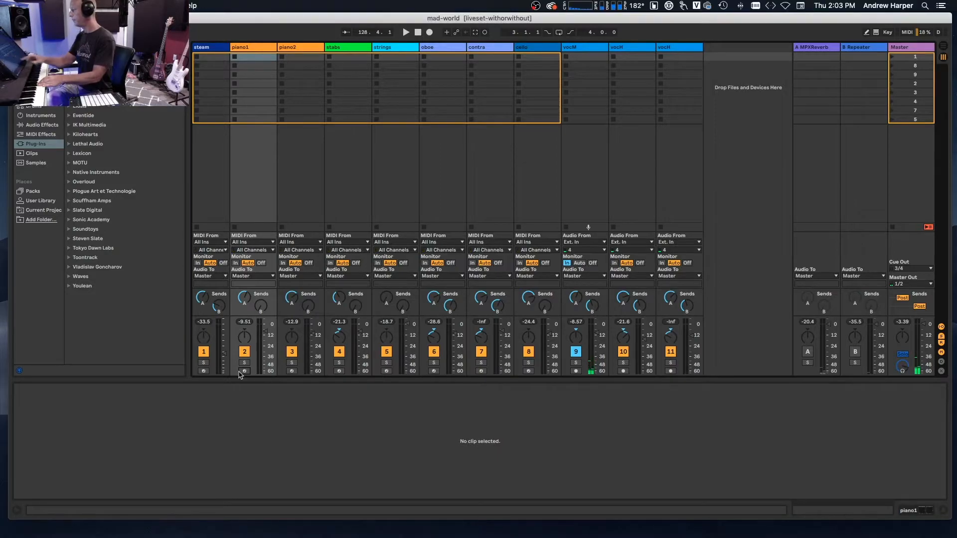
{"action": "left_click", "coordinate": [244, 372]}
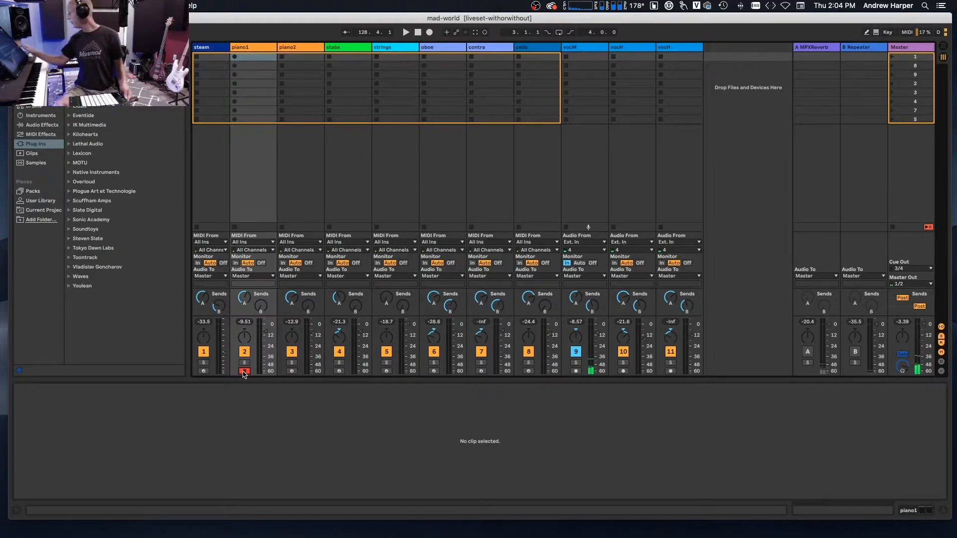
{"action": "left_click", "coordinate": [808, 352]}
{"action": "left_click", "coordinate": [856, 352]}
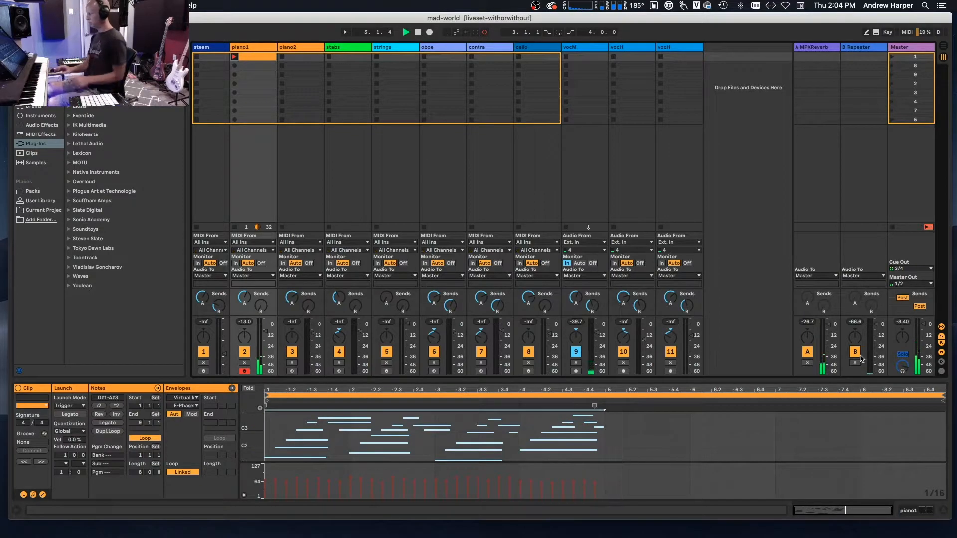
Stop playback after recording the first piano1 clip in scene 1 and restart the transport.
{"action": "key", "text": "space"}
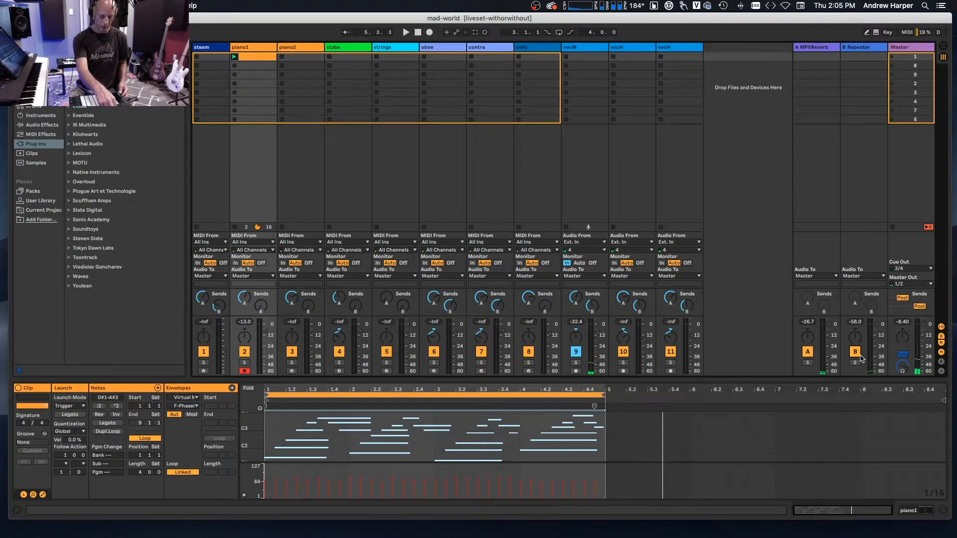
{"action": "key", "text": "space"}
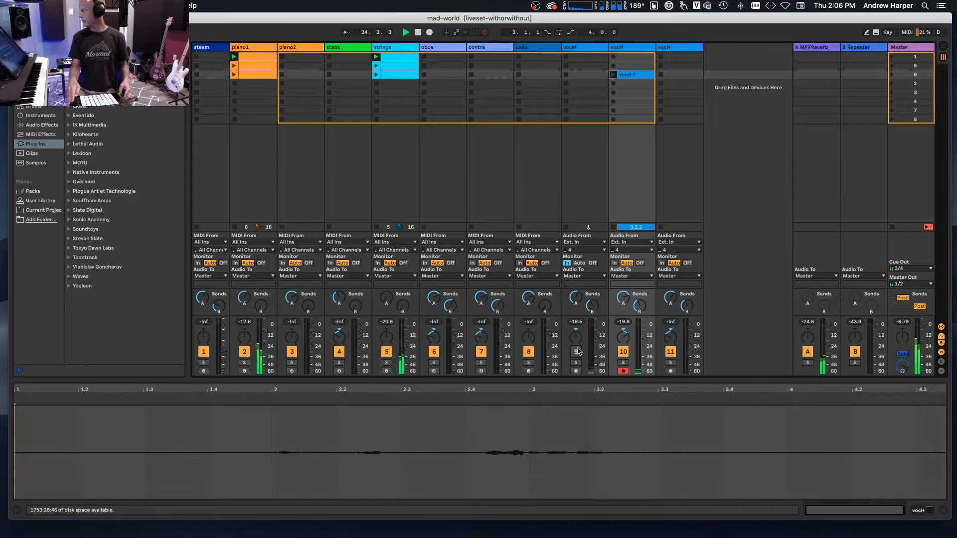
Delete the vocH 7 take in scene 9 and turn the vocM track back on.
{"action": "key", "text": "Delete"}
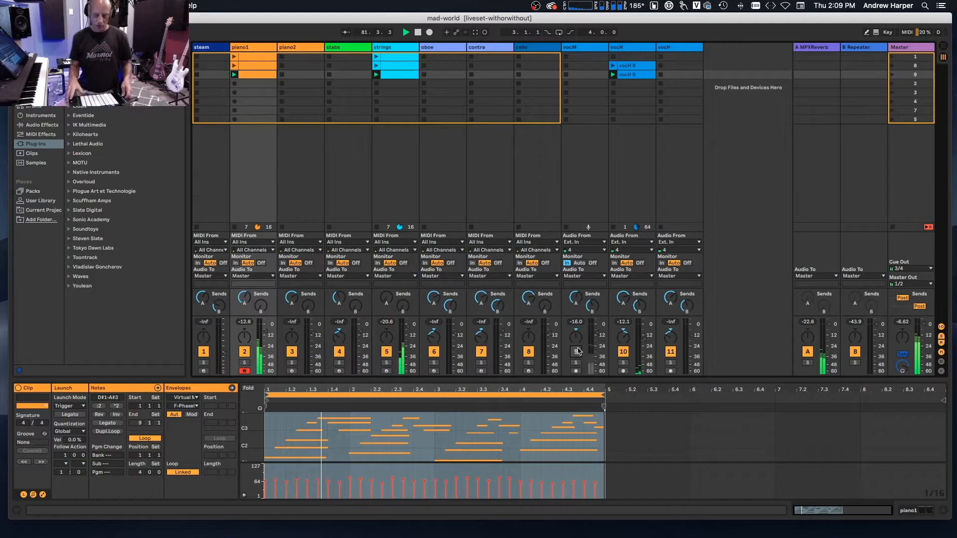
{"action": "left_click", "coordinate": [576, 351]}
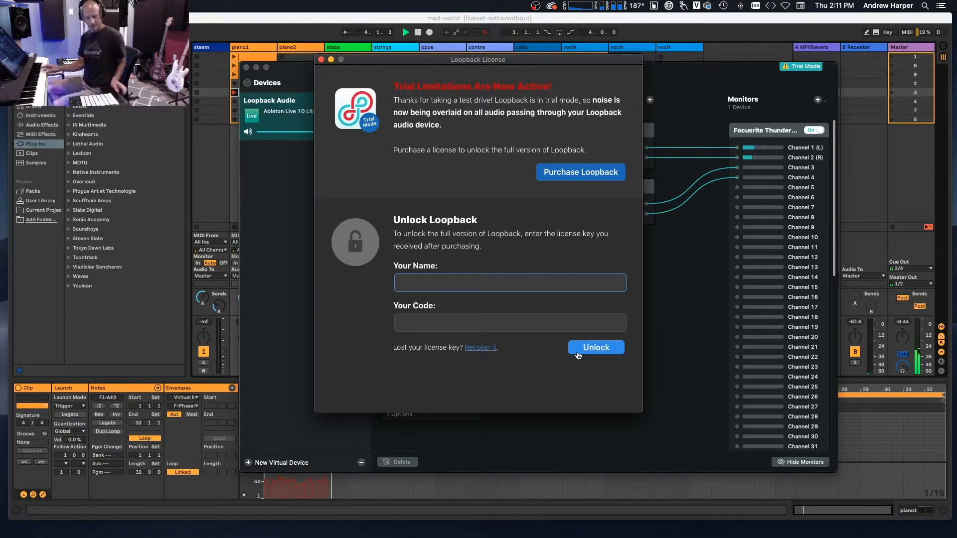
Quit Loopback from its trial license window, relaunch it, and return to the Ableton Live set.
{"action": "left_click", "coordinate": [510, 376]}
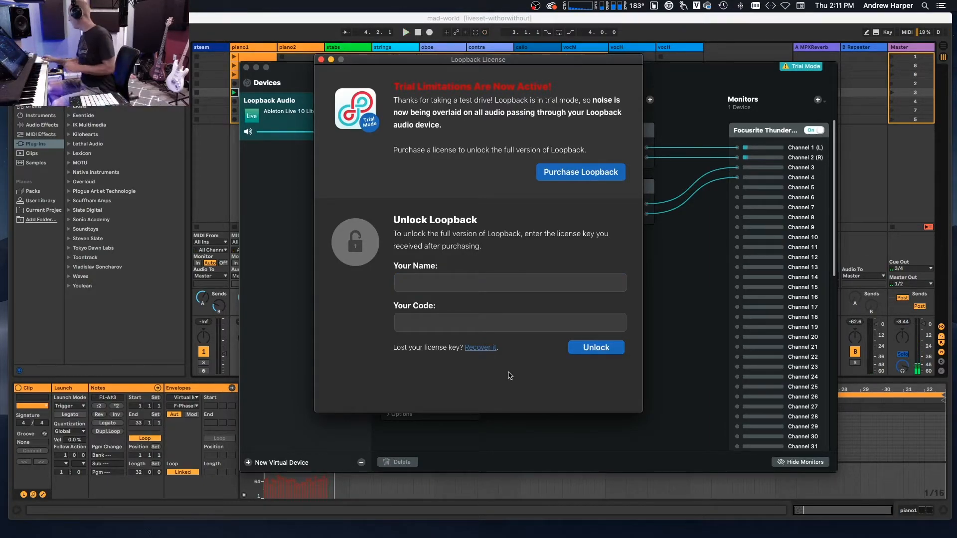
{"action": "key", "text": "super+q"}
{"action": "left_click", "coordinate": [560, 186]}
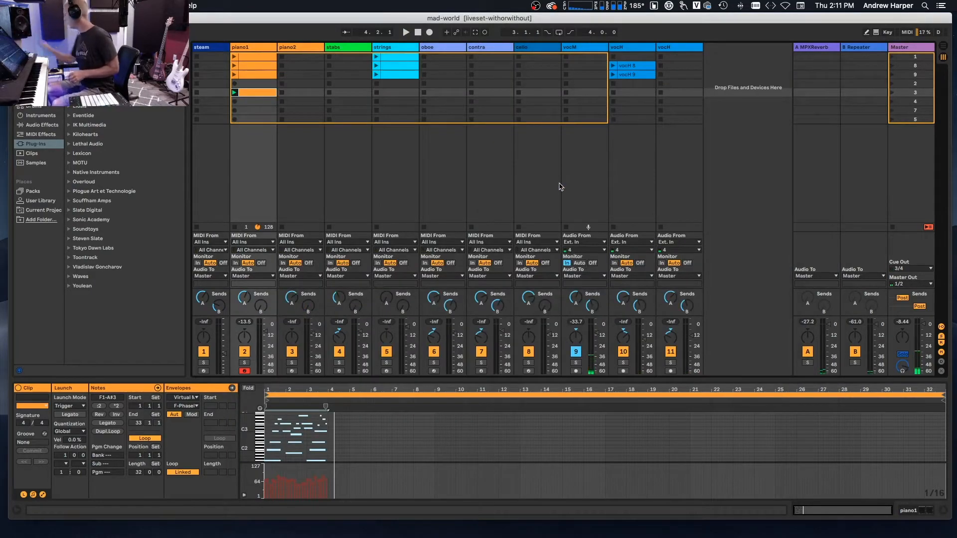
{"action": "mouse_move", "coordinate": [803, 536]}
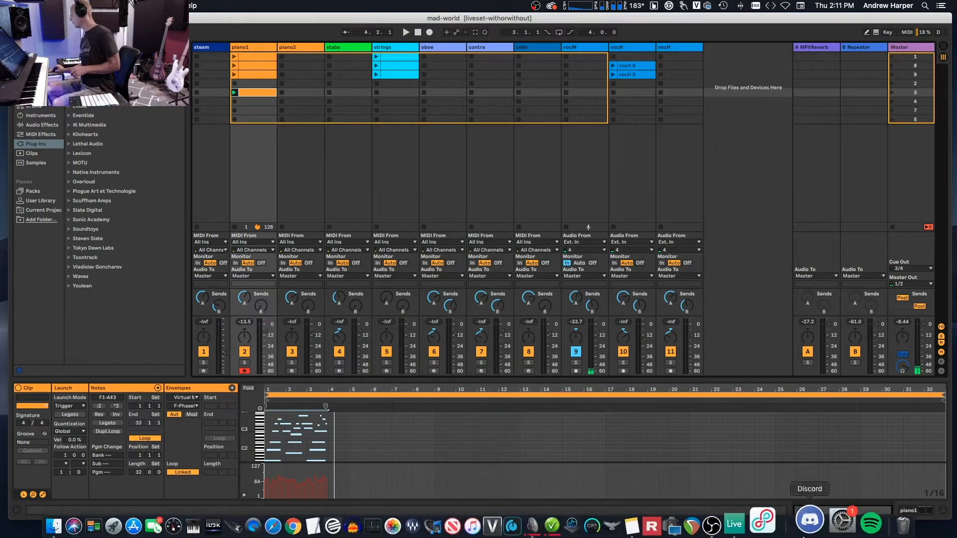
{"action": "left_click", "coordinate": [763, 521]}
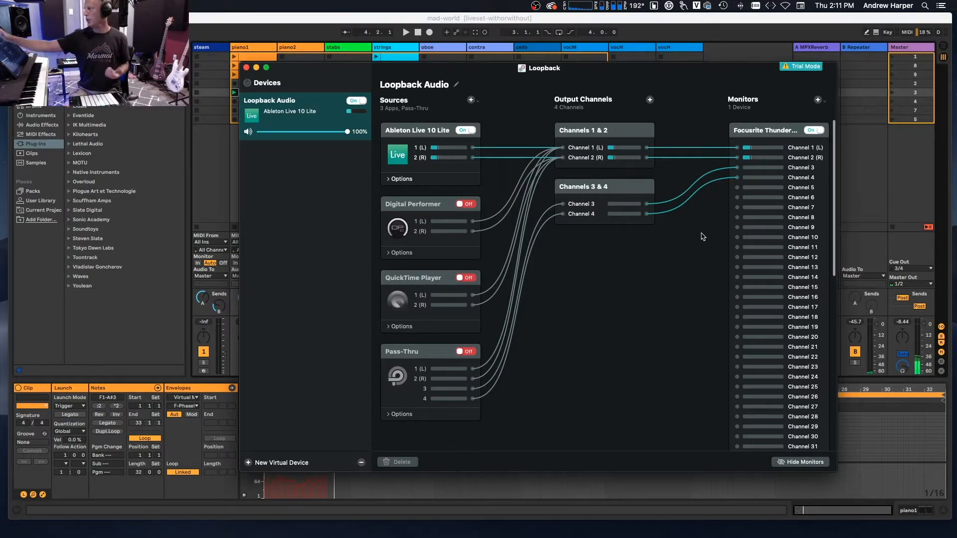
{"action": "left_click", "coordinate": [212, 29]}
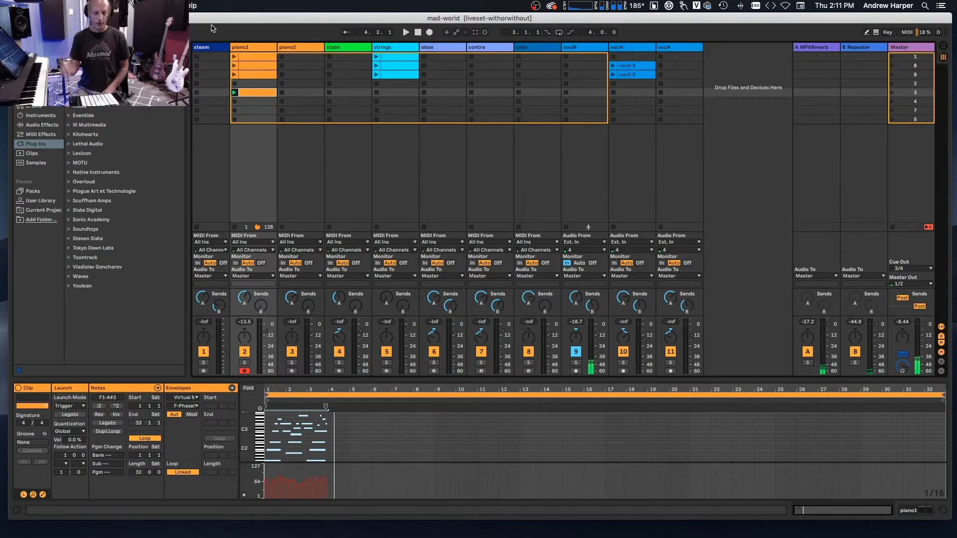
Undo the piano1 recording in scene 3 and delete the emptied clip.
{"action": "key", "text": "super+z"}
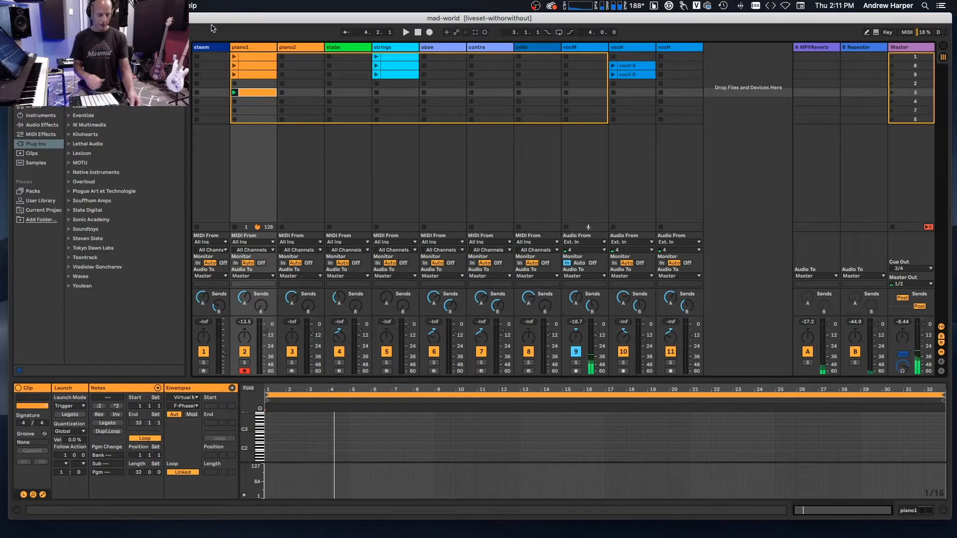
{"action": "key", "text": "Delete"}
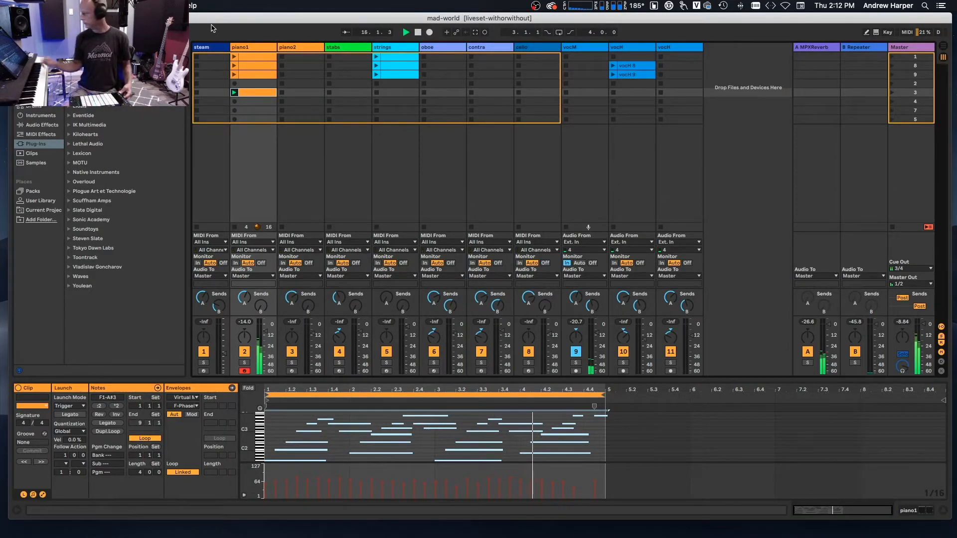
Arm the strings track and set the scene 3 strings clip's note velocities at bars 2, 3 and 4 to 51, 57 and 54.
{"action": "left_click", "coordinate": [387, 371]}
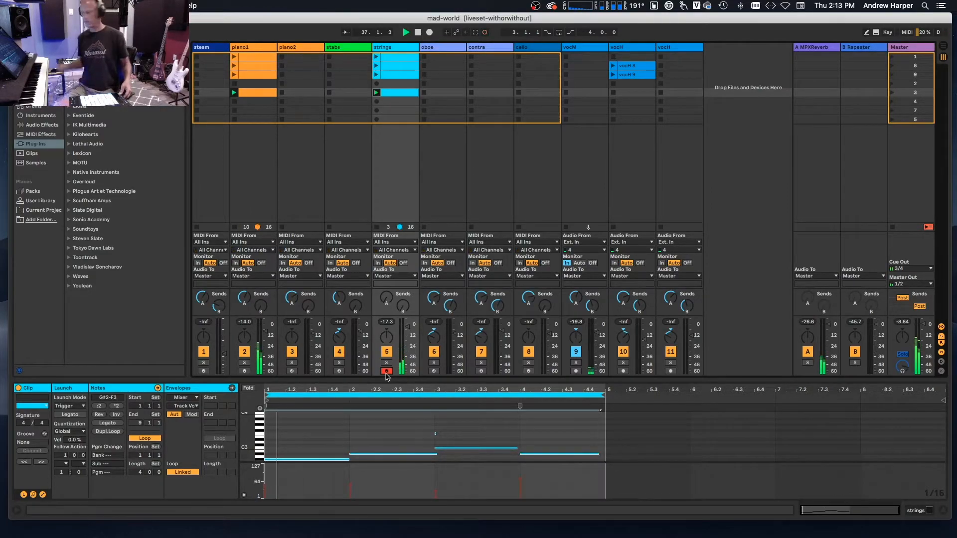
{"action": "left_click", "coordinate": [436, 495]}
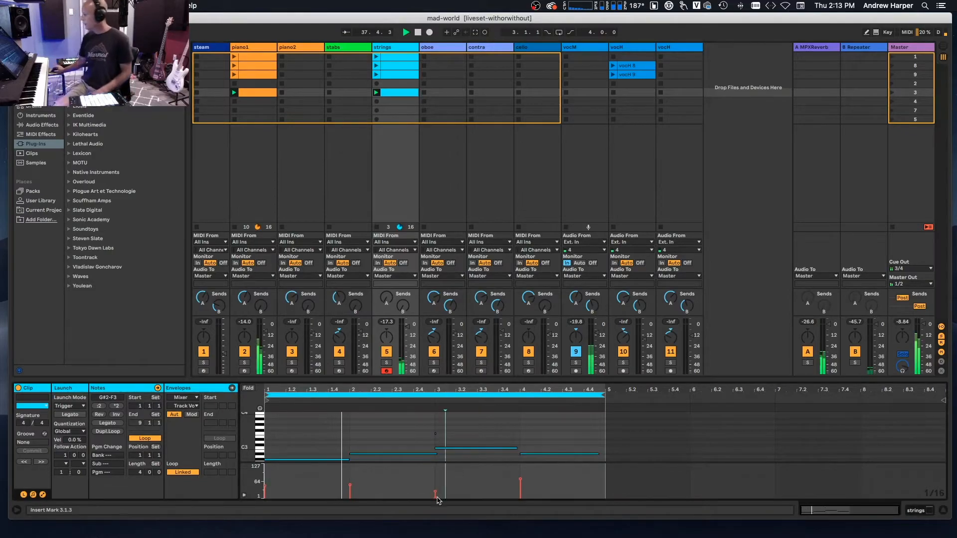
{"action": "left_click_drag", "start_coordinate": [437, 495], "coordinate": [520, 481]}
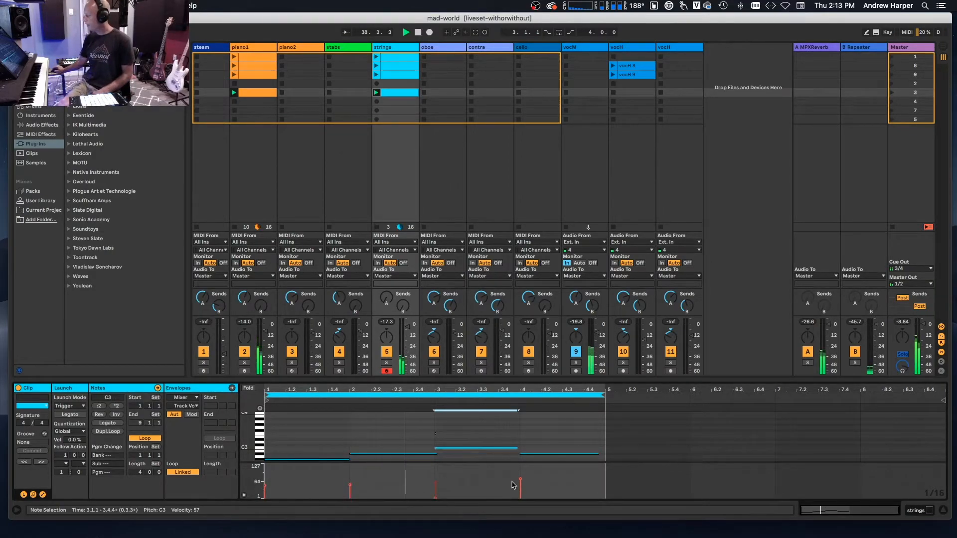
{"action": "left_click", "coordinate": [520, 481]}
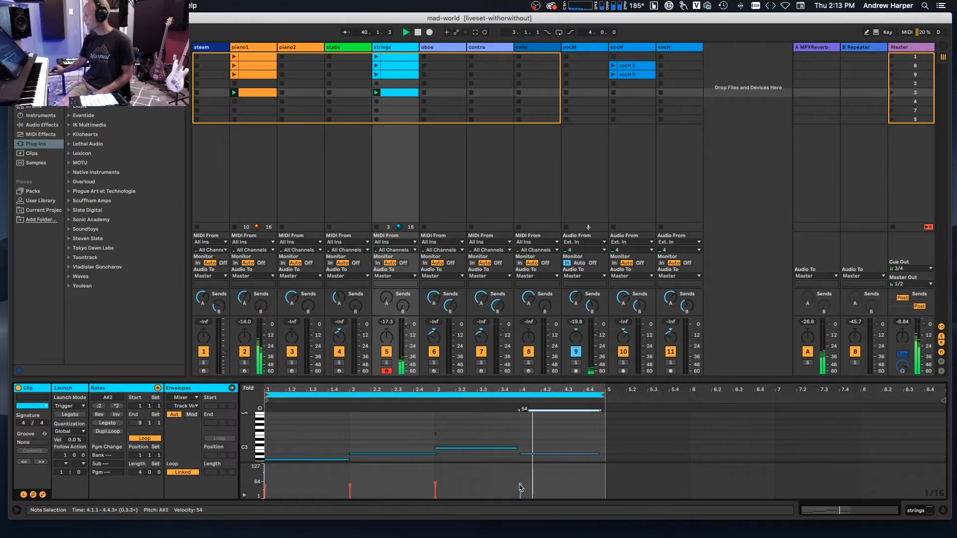
{"action": "left_click", "coordinate": [351, 486]}
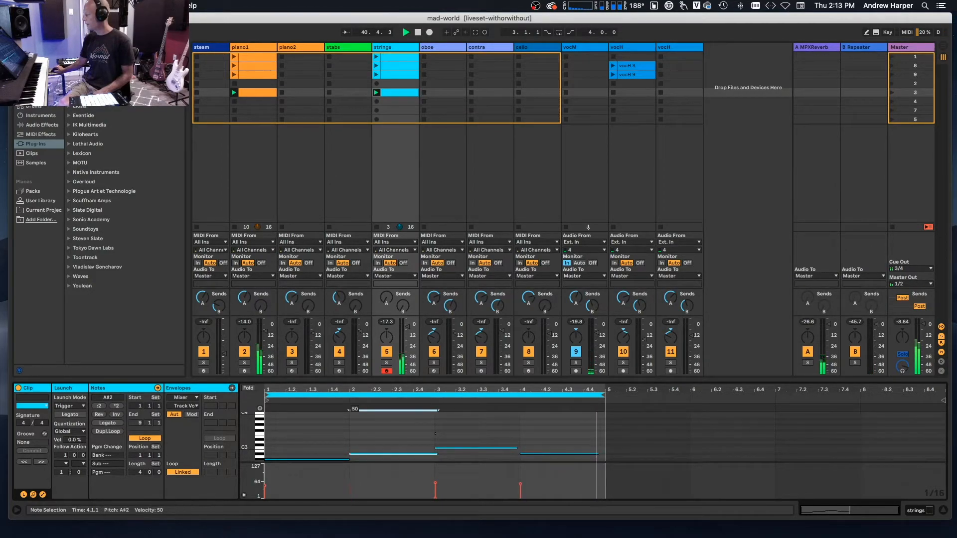
{"action": "left_click_drag", "start_coordinate": [350, 486], "coordinate": [350, 486]}
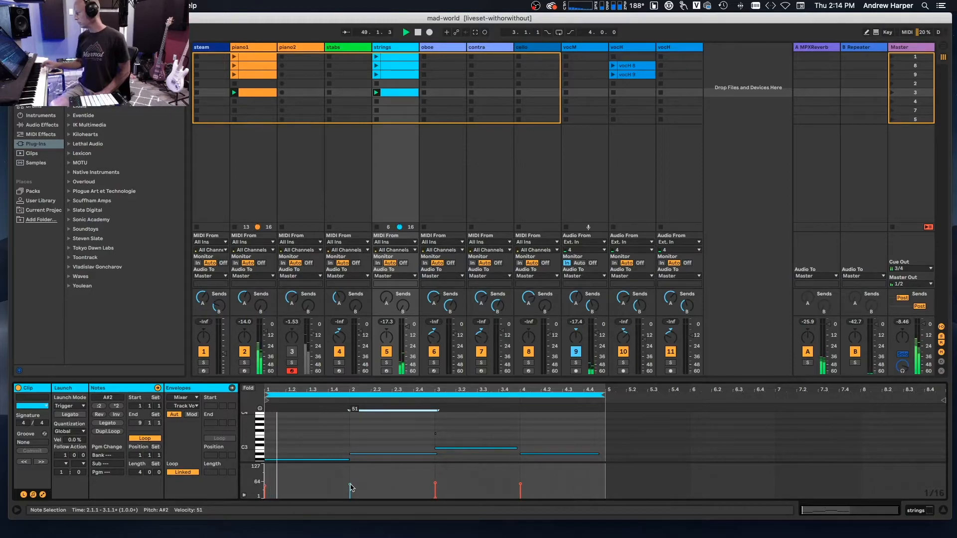
Turn the piano2 track back on in the mixer.
{"action": "left_click", "coordinate": [292, 352]}
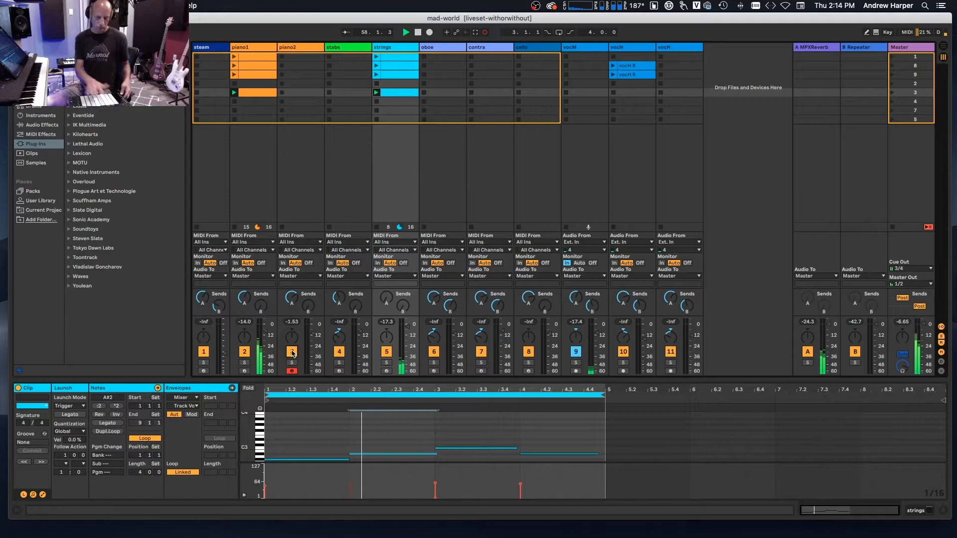
{"action": "left_click", "coordinate": [292, 352]}
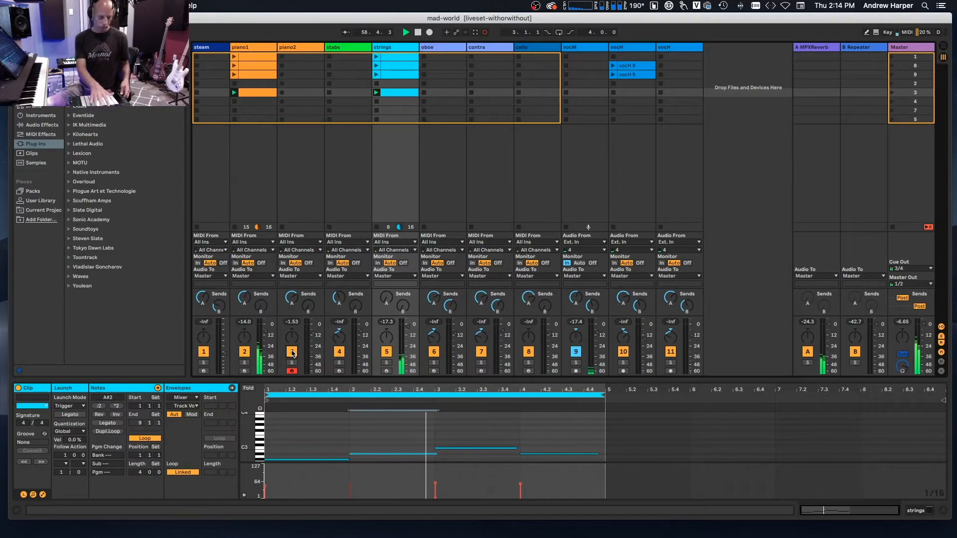
{"action": "left_click", "coordinate": [291, 352]}
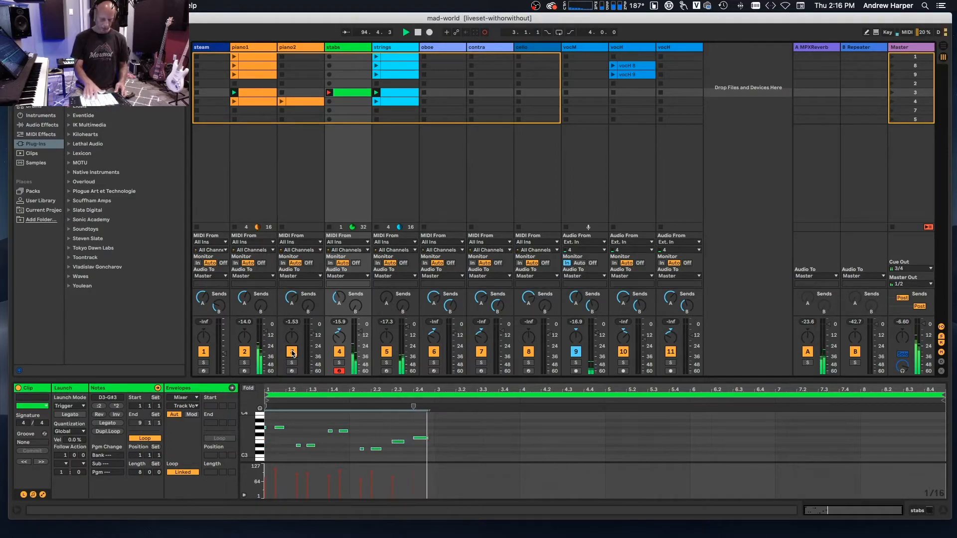
Undo the last stabs take and move the stabs clip from scene 3 to scene 4 by duplicating it and deleting the original.
{"action": "key", "text": "super+z"}
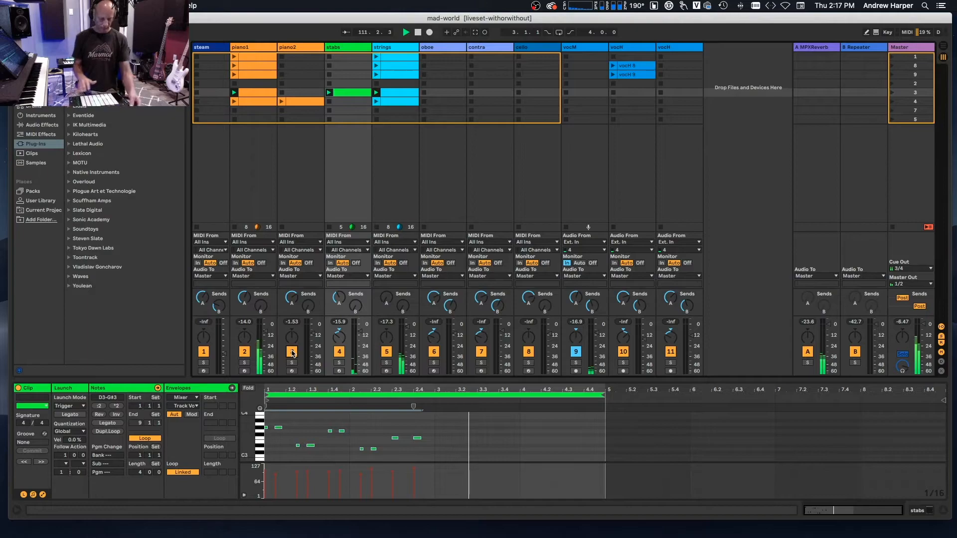
{"action": "key", "text": "super+d"}
{"action": "key", "text": "Delete"}
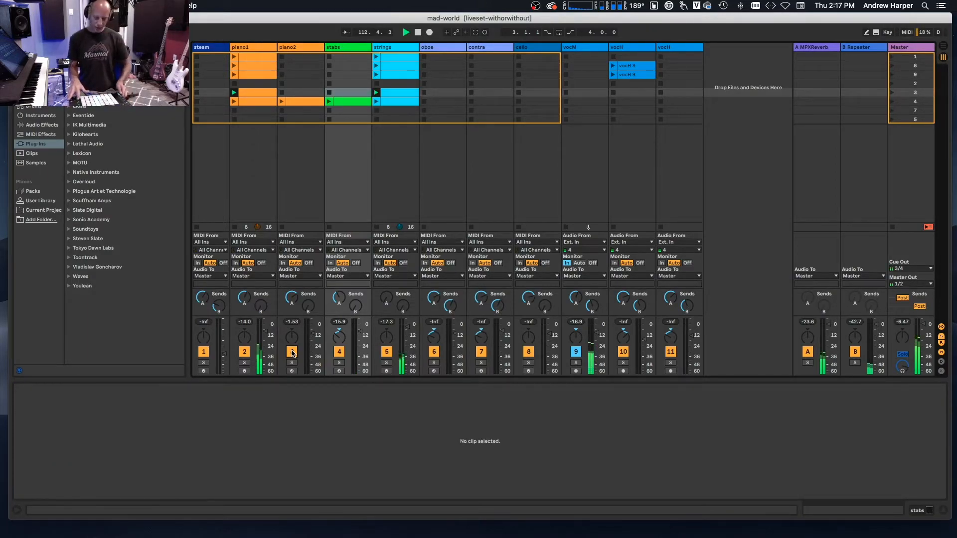
Insert a MIDI clip in the steam track's scene 4 slot.
{"action": "key", "text": "Down"}
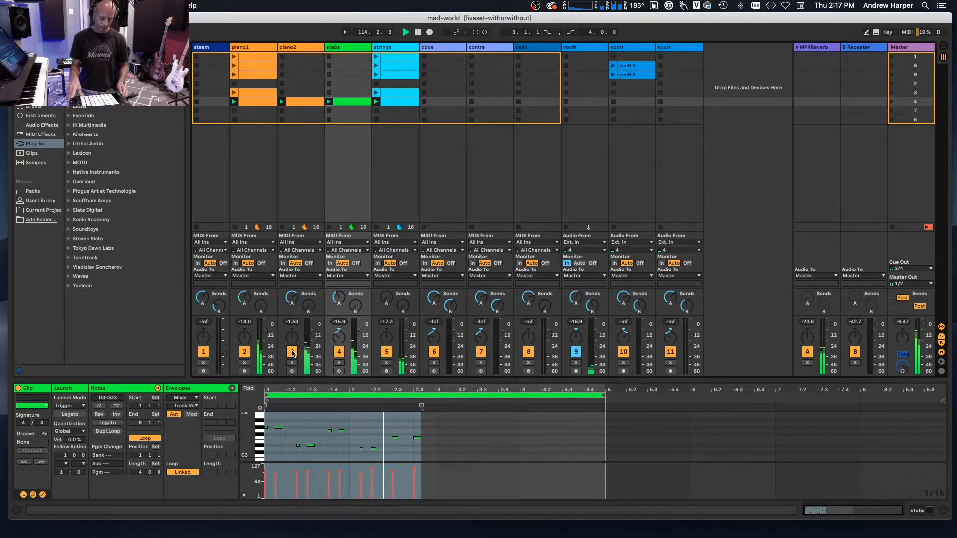
{"action": "key", "text": "Left"}
{"action": "key", "text": "Left"}
{"action": "key", "text": "Left"}
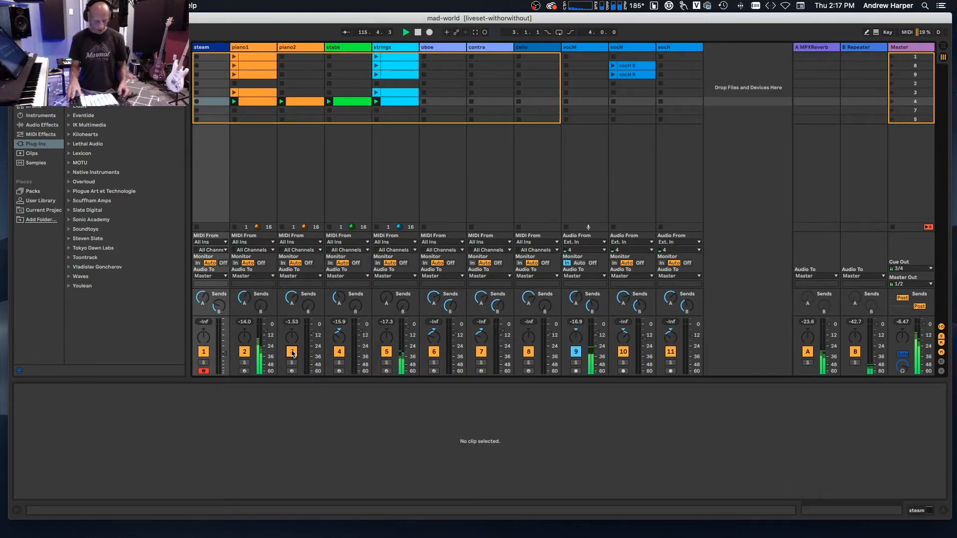
{"action": "key", "text": "super+shift+m"}
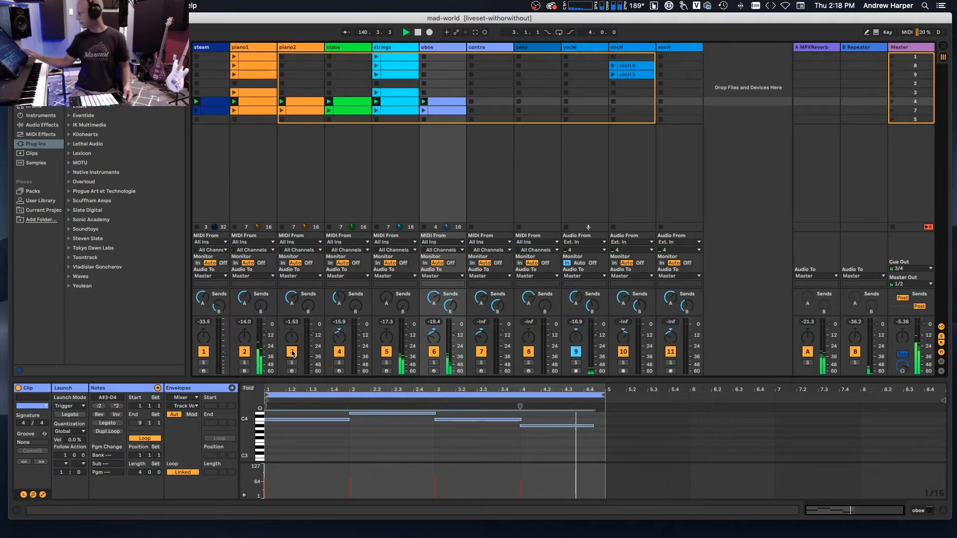
Toggle the vocM track's activator and turn off the A MPXReverb and B Repeater return tracks.
{"action": "left_click", "coordinate": [575, 352]}
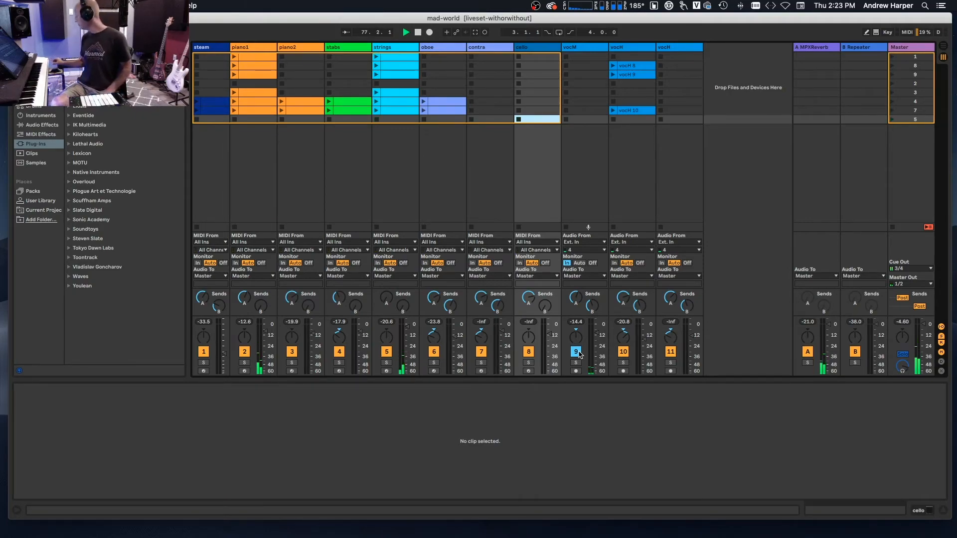
{"action": "left_click", "coordinate": [807, 352]}
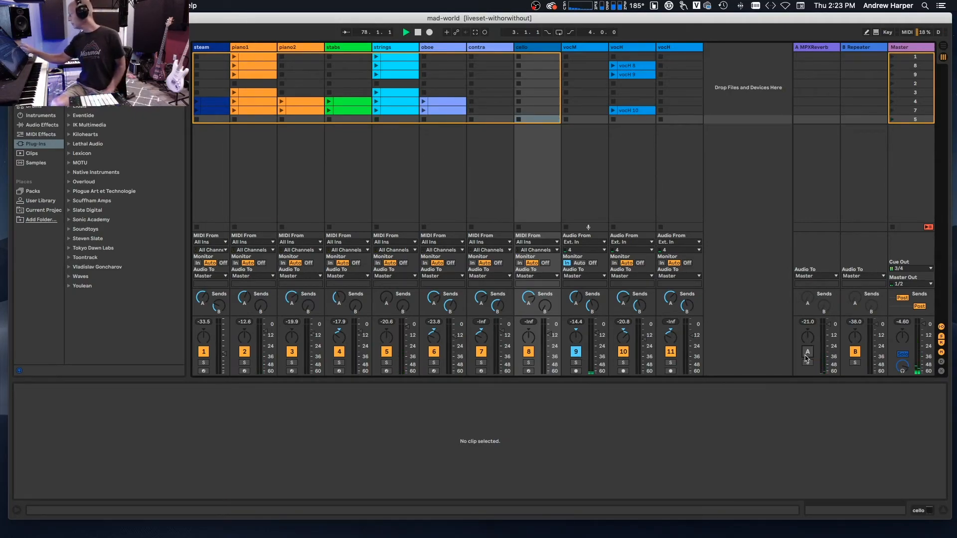
{"action": "left_click", "coordinate": [855, 352]}
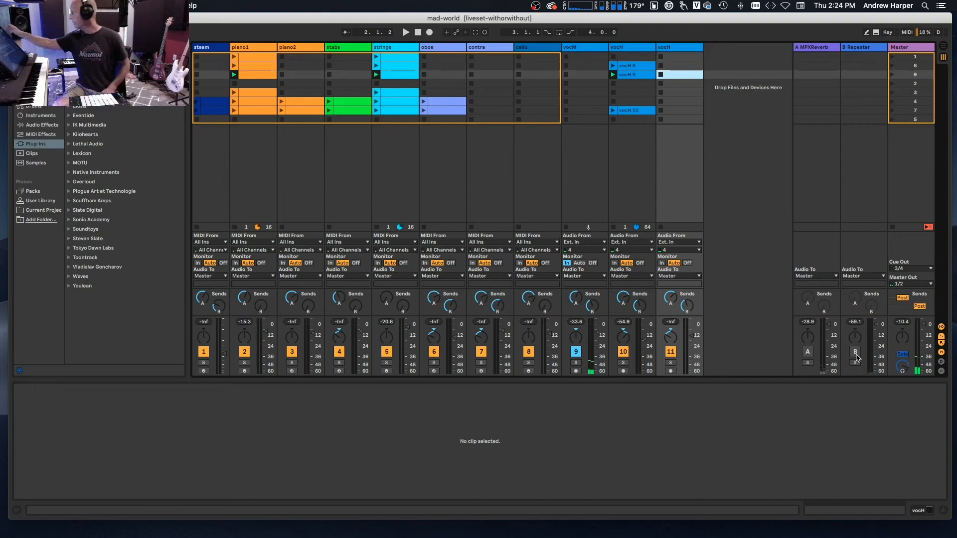
Review the set's MIDI mappings and locate the Looper device among the audio effects.
{"action": "left_click", "coordinate": [907, 32]}
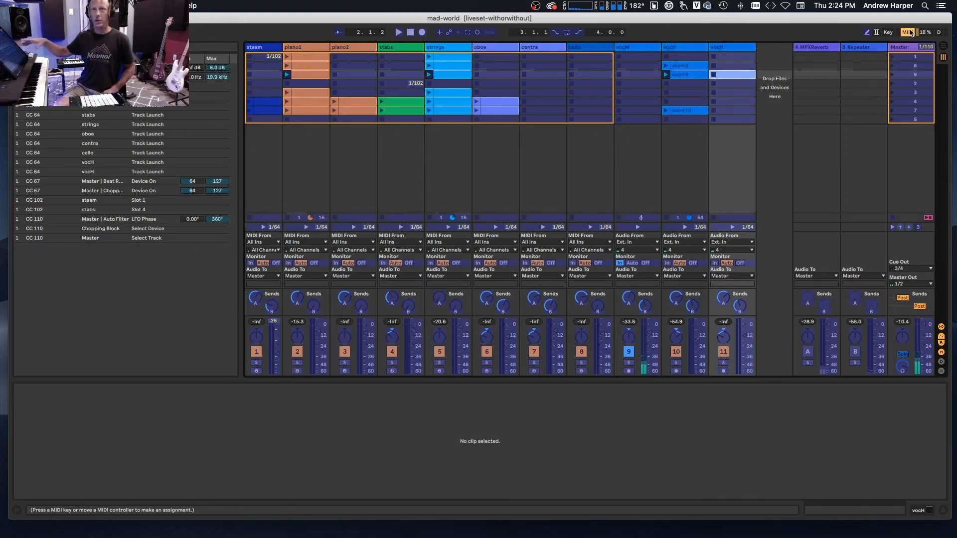
{"action": "left_click", "coordinate": [908, 32]}
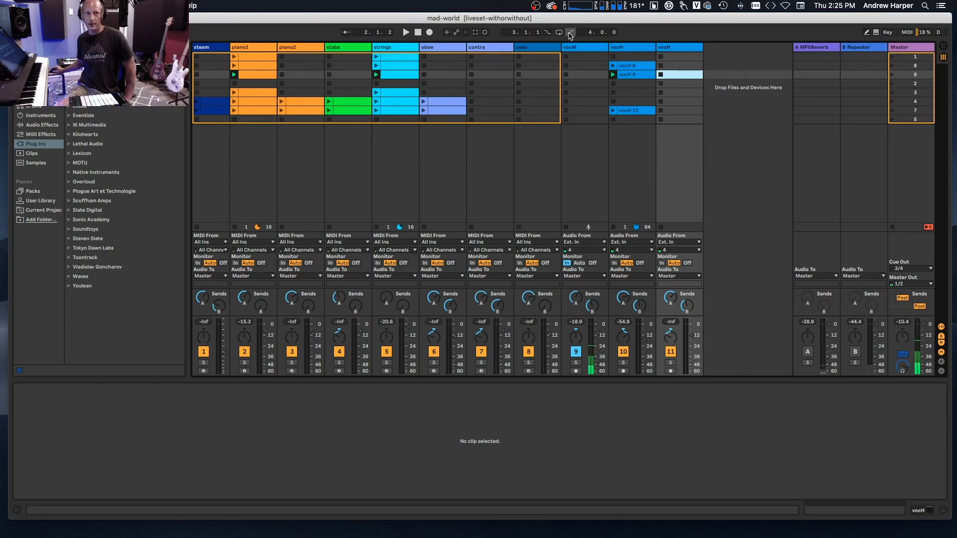
{"action": "left_click", "coordinate": [48, 126]}
{"action": "left_click", "coordinate": [99, 201]}
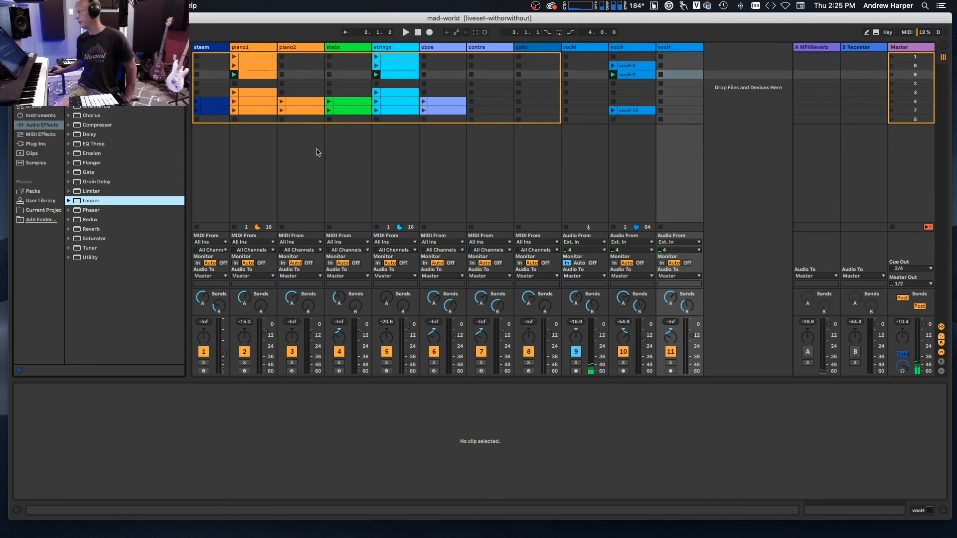
Select the strings track and launch scene 8.
{"action": "left_click", "coordinate": [393, 145]}
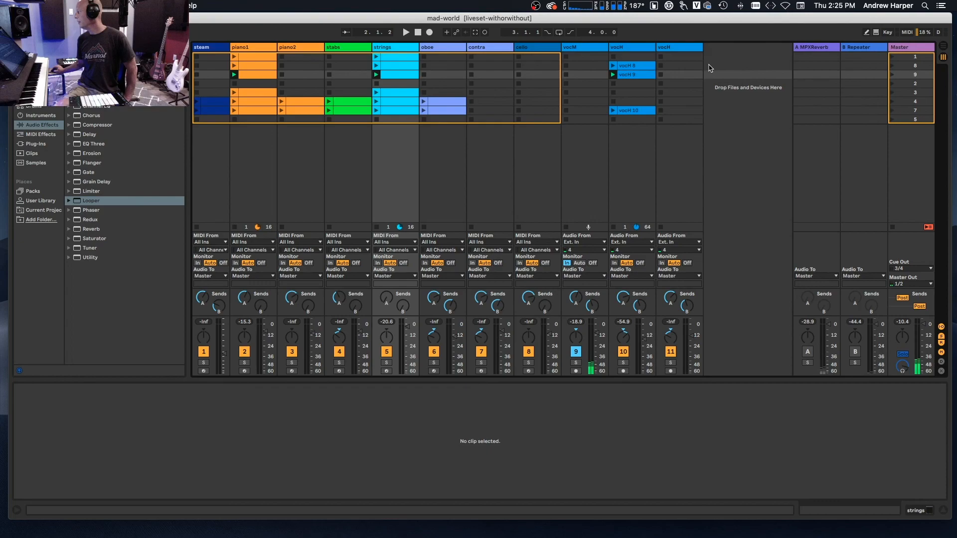
{"action": "left_click", "coordinate": [892, 65]}
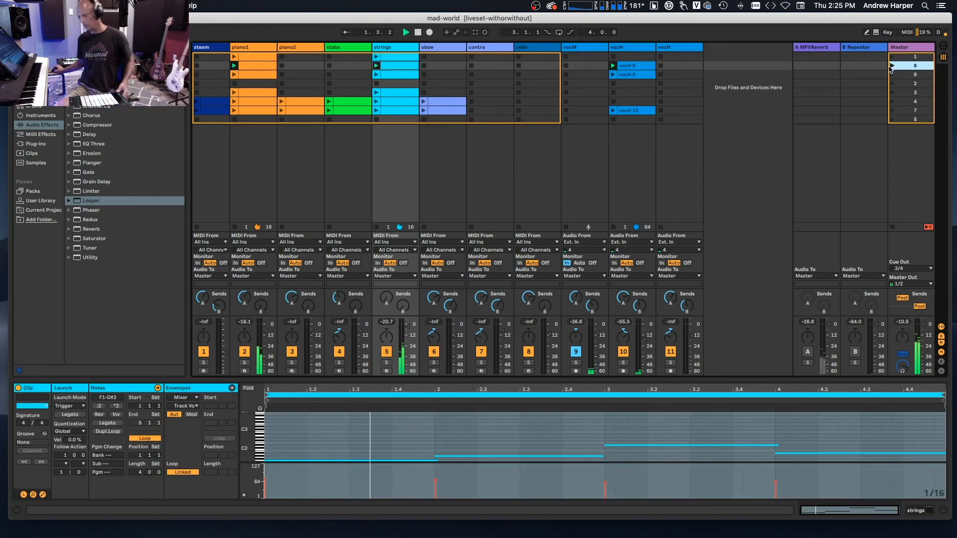